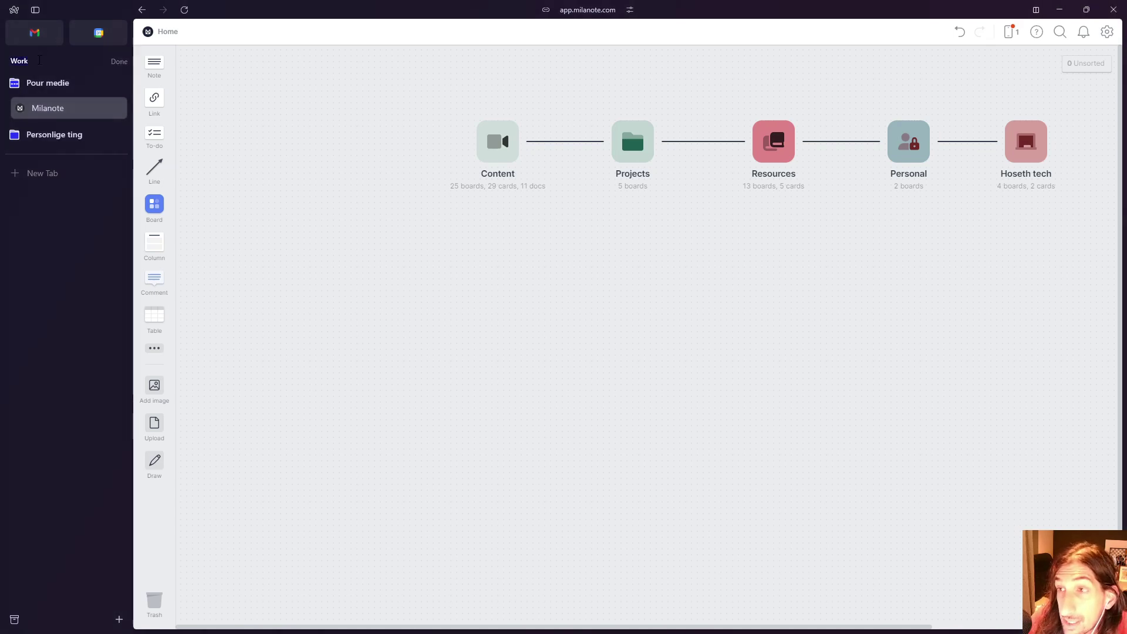
- Try renaming the Work space, then choose Change Space Icon… from its header menu
{"action": "left_click", "coordinate": [119, 62]}
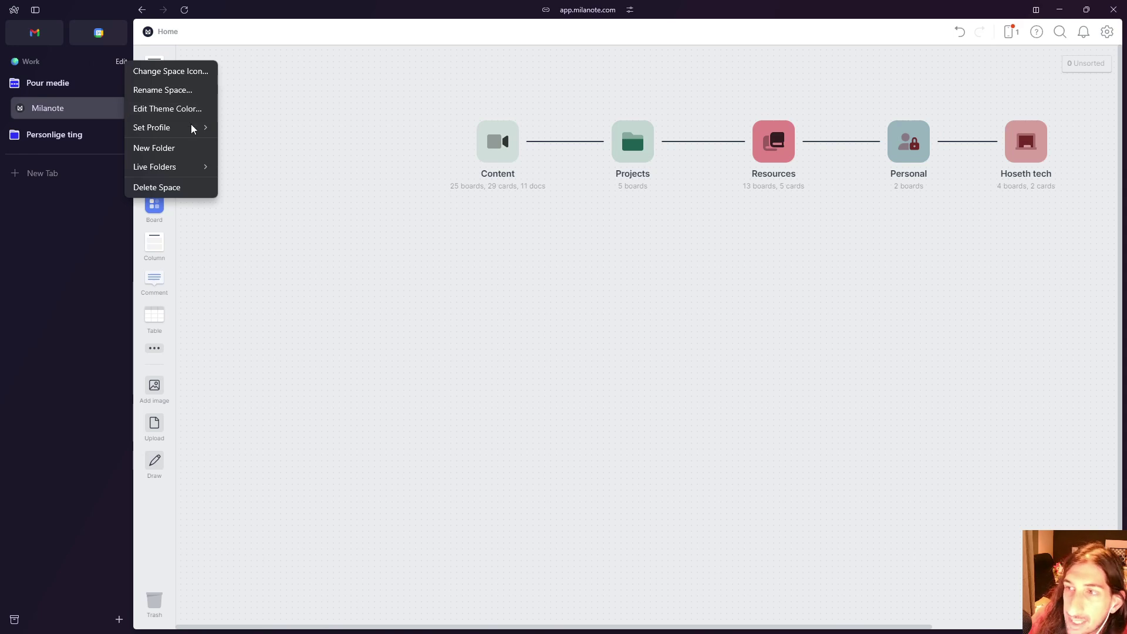
{"action": "mouse_move", "coordinate": [201, 137]}
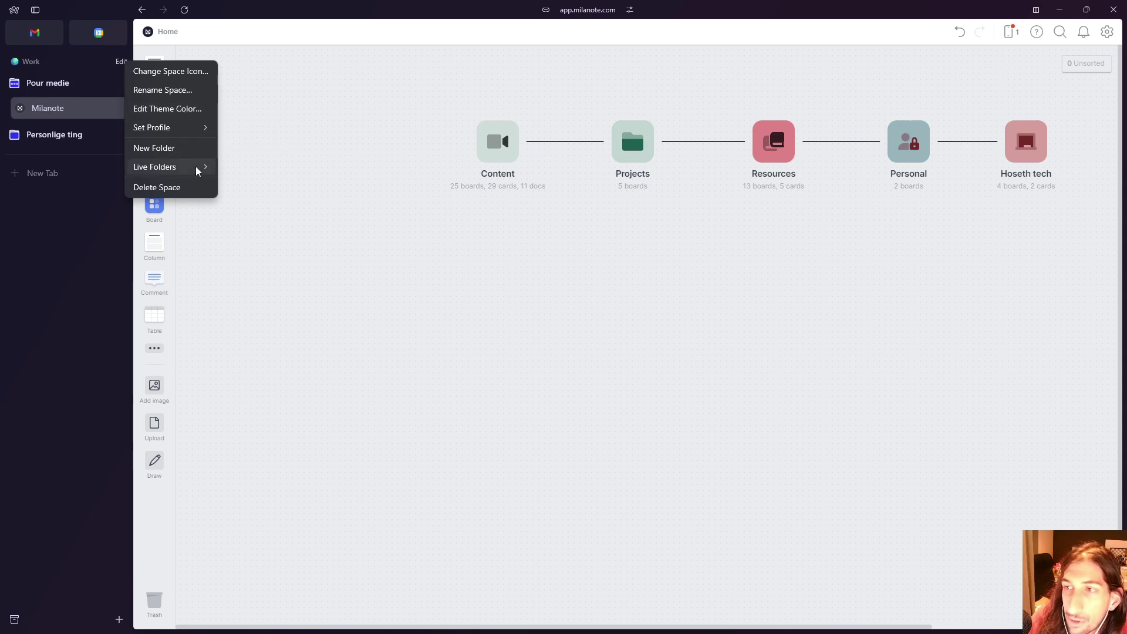
{"action": "mouse_move", "coordinate": [176, 164]}
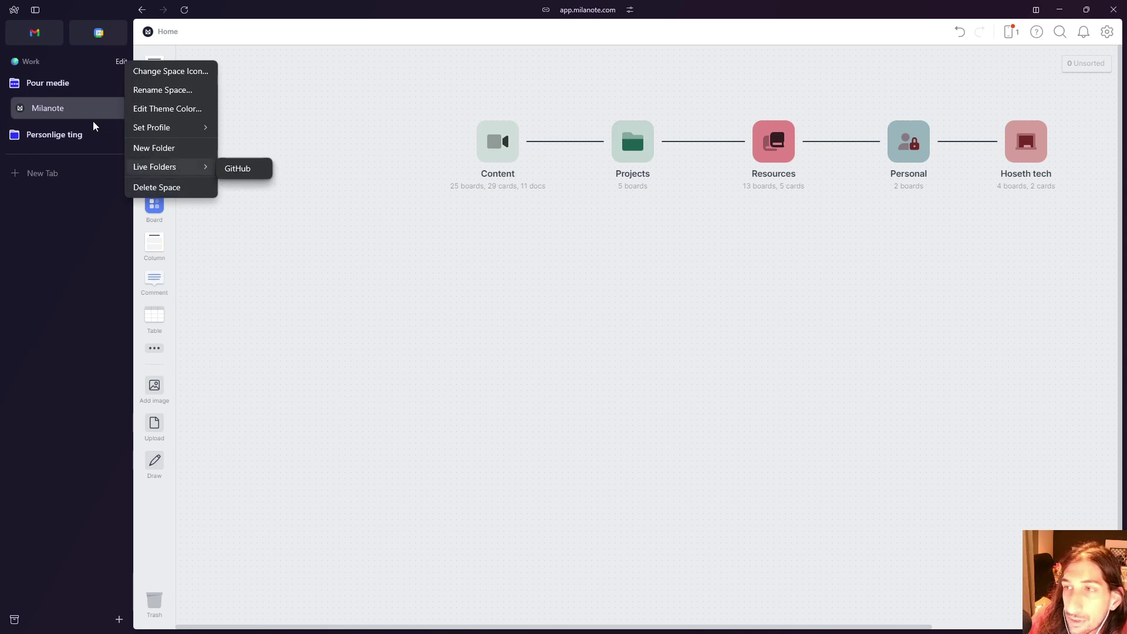
{"action": "left_click", "coordinate": [39, 63]}
{"action": "left_click", "coordinate": [119, 62]}
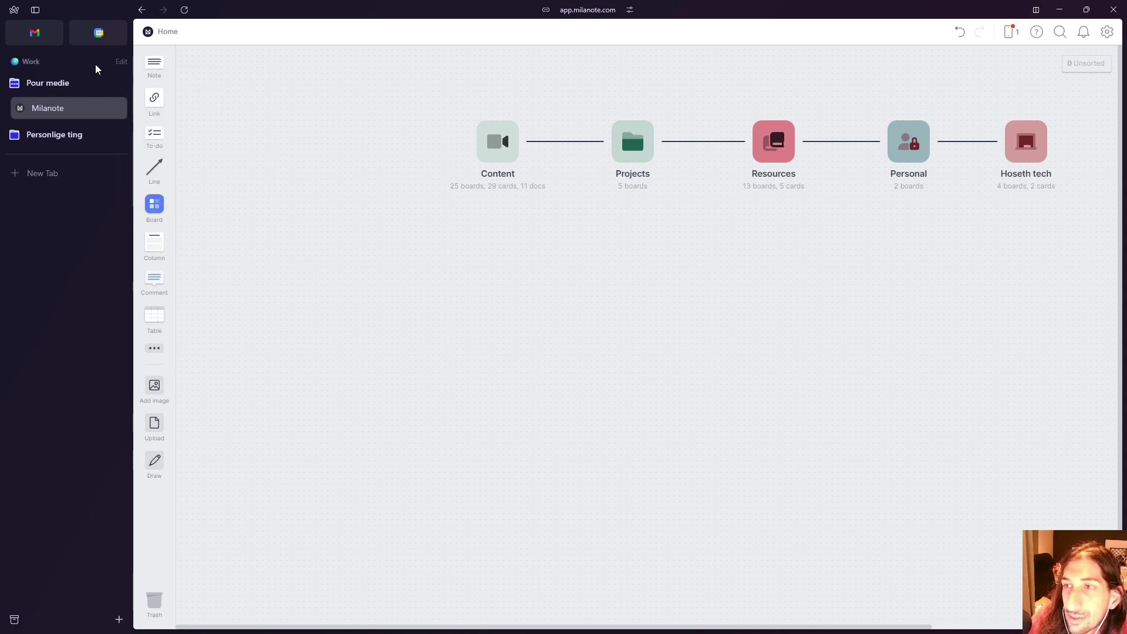
{"action": "right_click", "coordinate": [93, 63]}
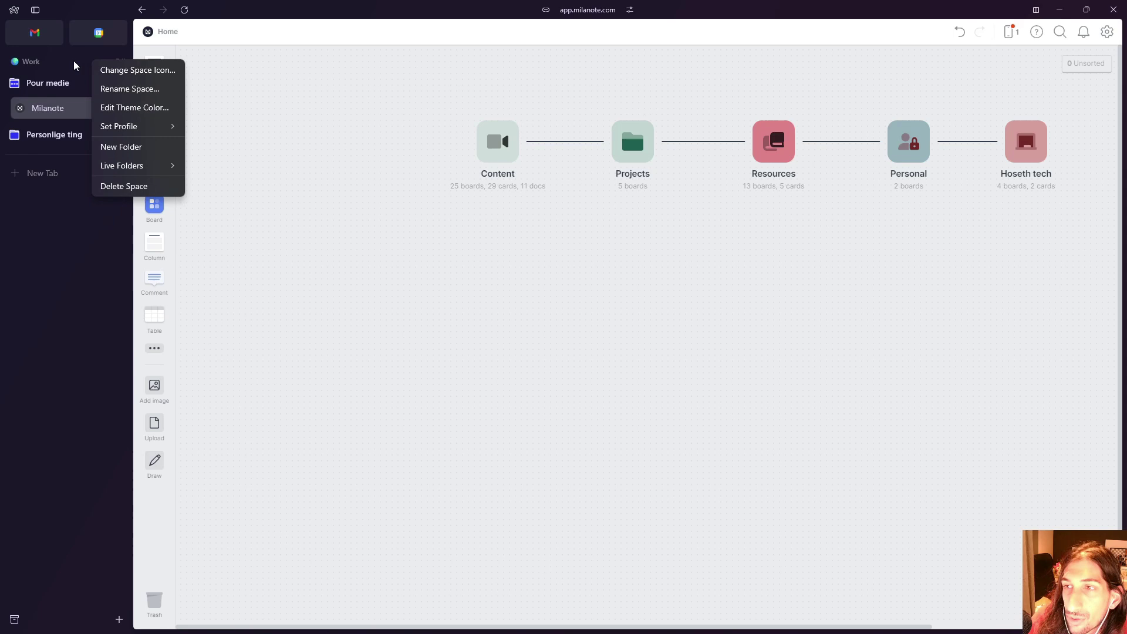
{"action": "left_click", "coordinate": [122, 72]}
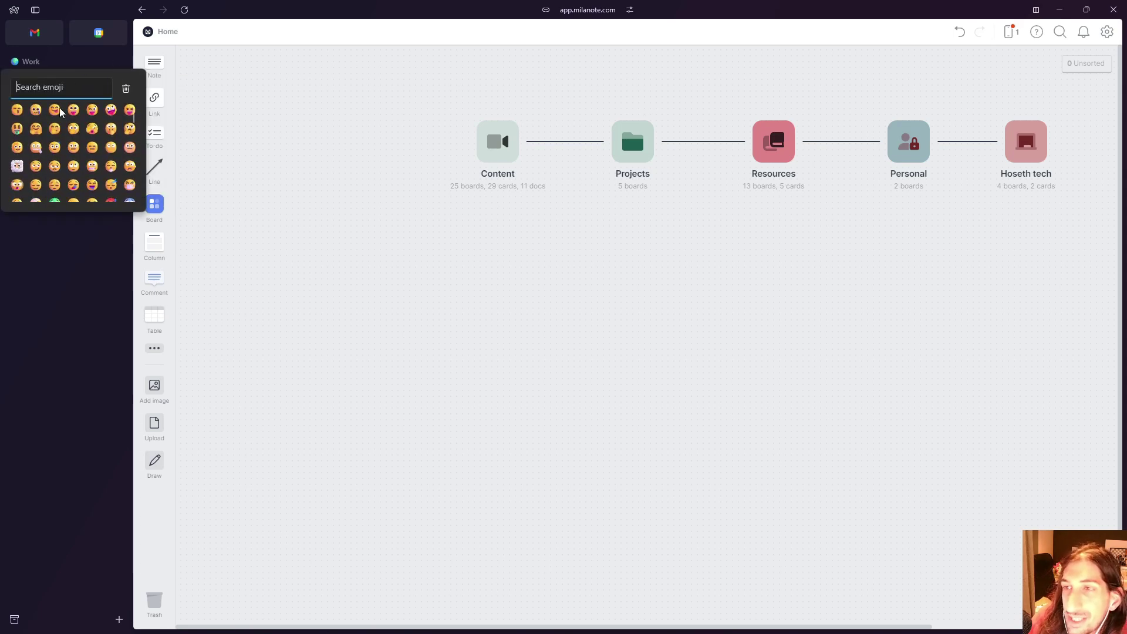
- Dismiss the emoji picker, restore the window, and toggle the sidebar off and back on
{"action": "left_click", "coordinate": [81, 5]}
{"action": "left_click", "coordinate": [81, 5]}
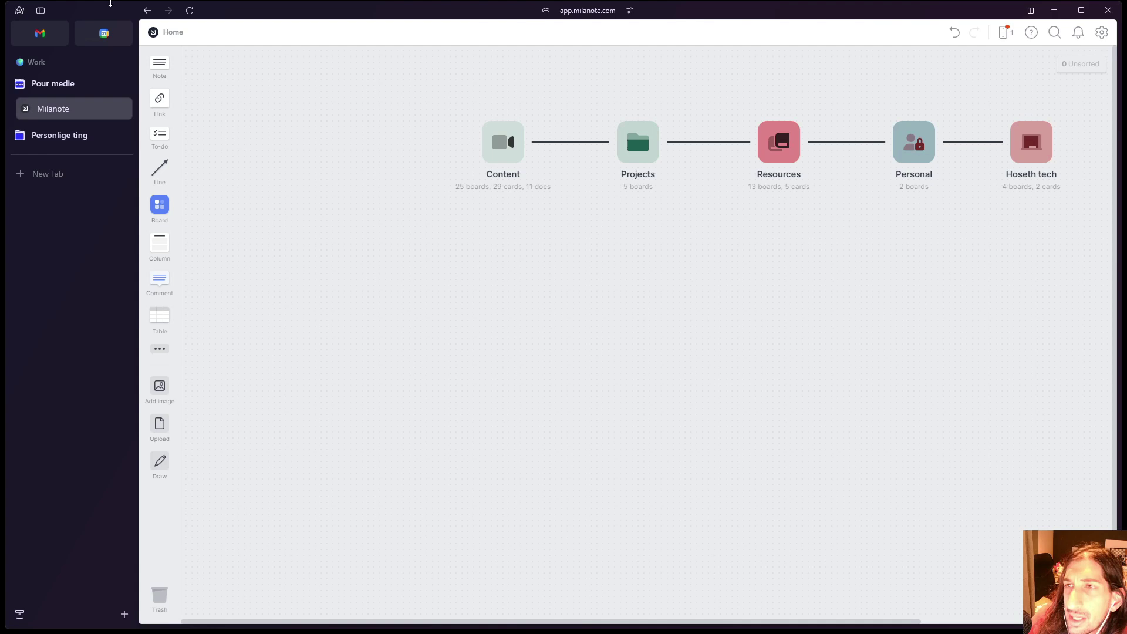
{"action": "left_click", "coordinate": [41, 10]}
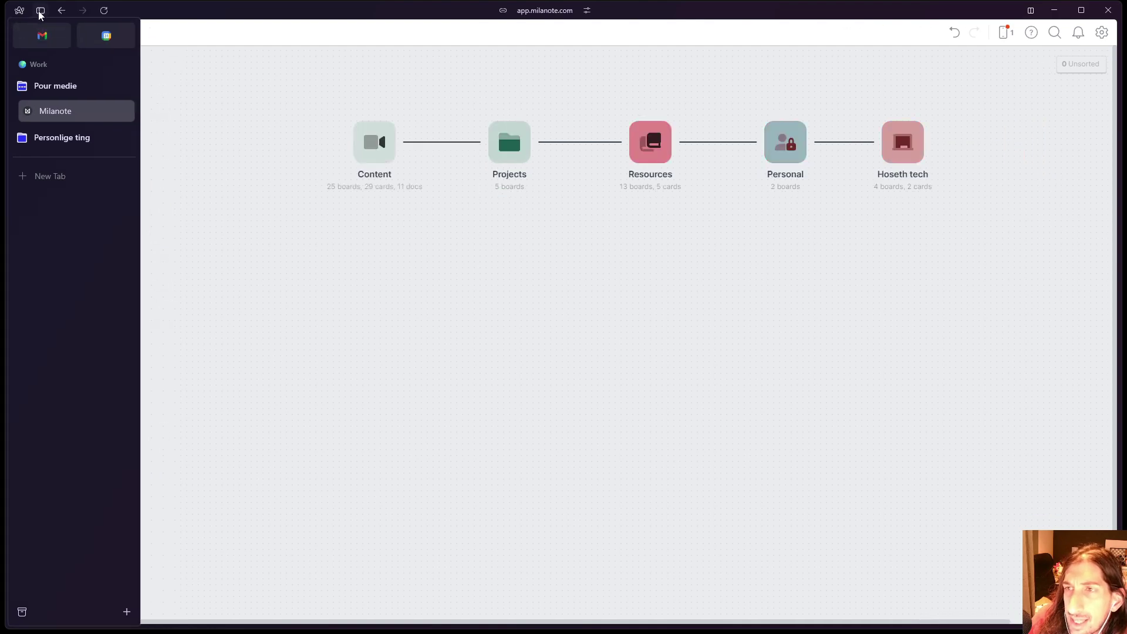
{"action": "left_click", "coordinate": [41, 11]}
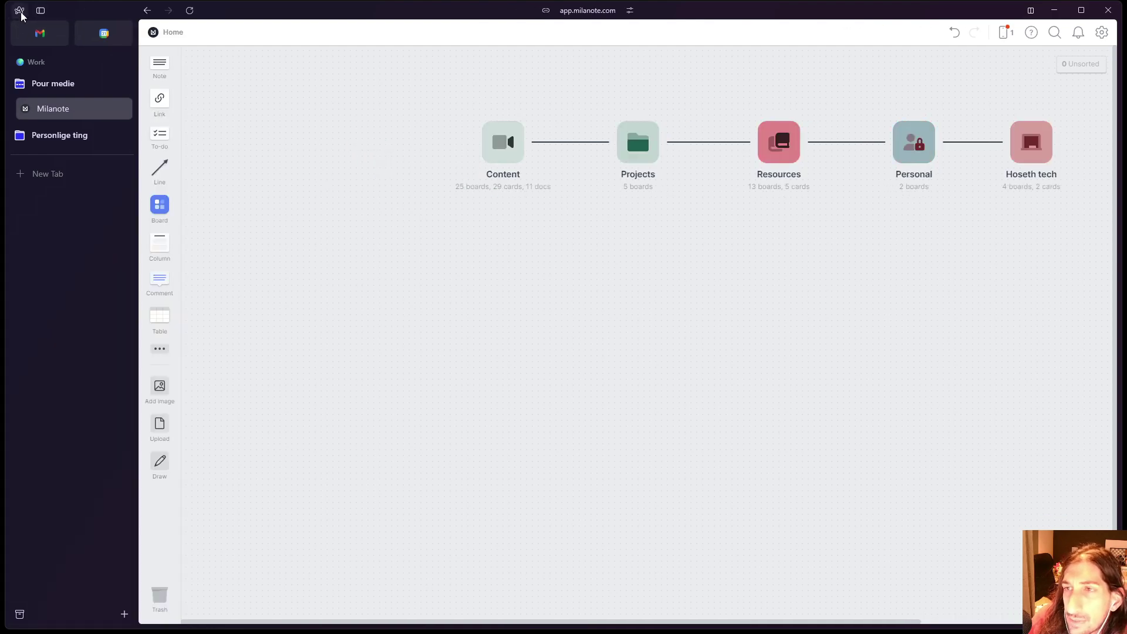
- Browse the submenus of Arc's main menu, then hide the sidebar
{"action": "left_click", "coordinate": [19, 10]}
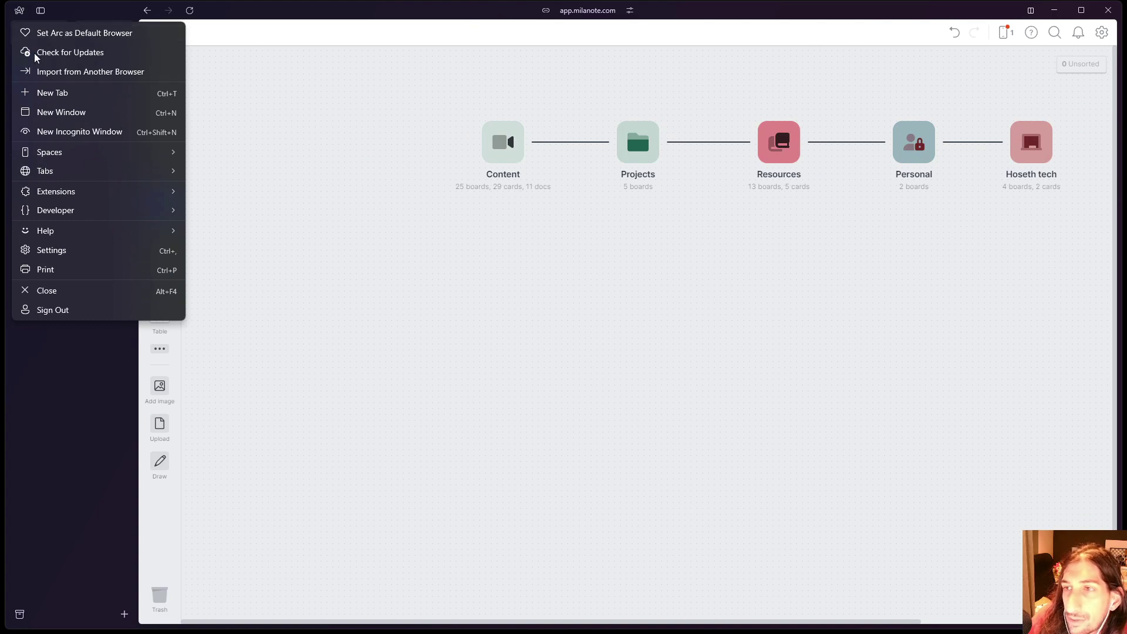
{"action": "mouse_move", "coordinate": [131, 148]}
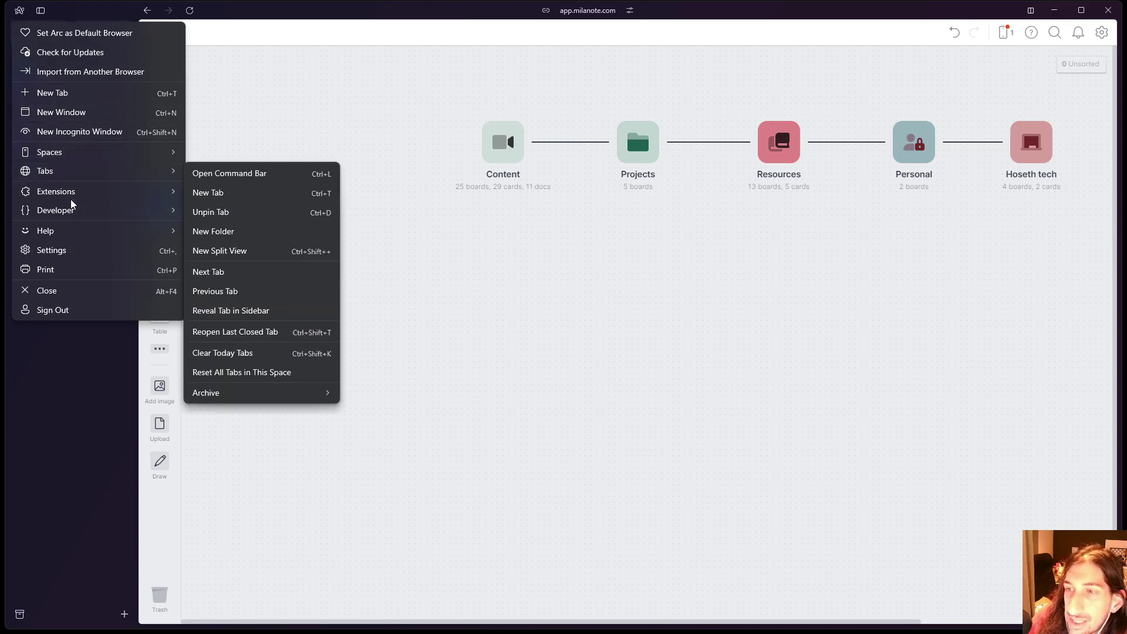
{"action": "mouse_move", "coordinate": [128, 210]}
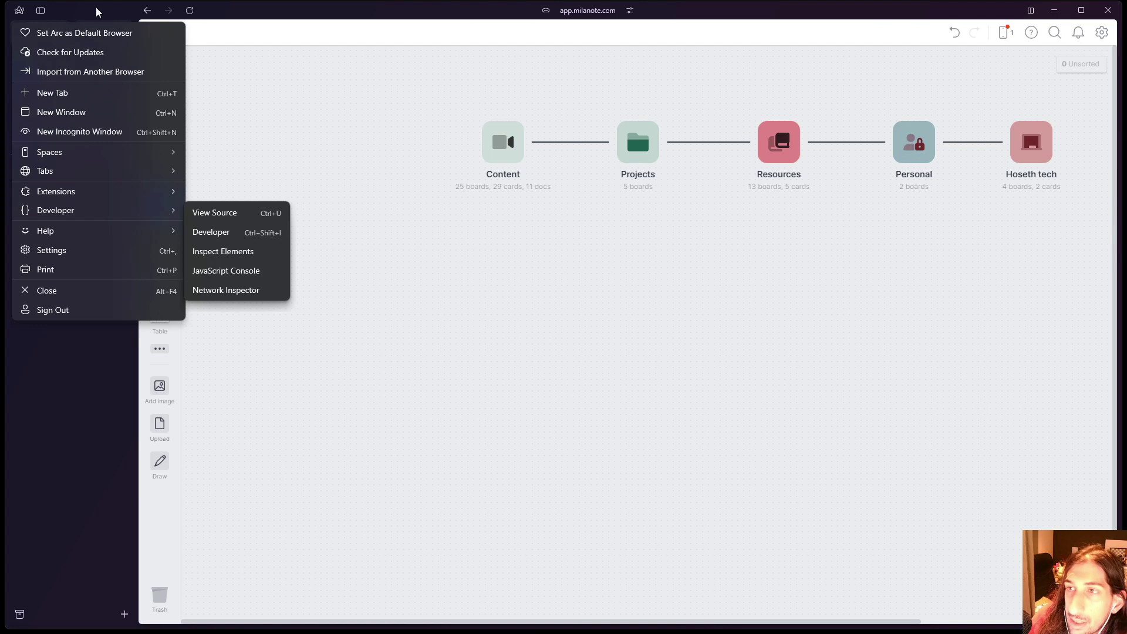
{"action": "left_click", "coordinate": [40, 10]}
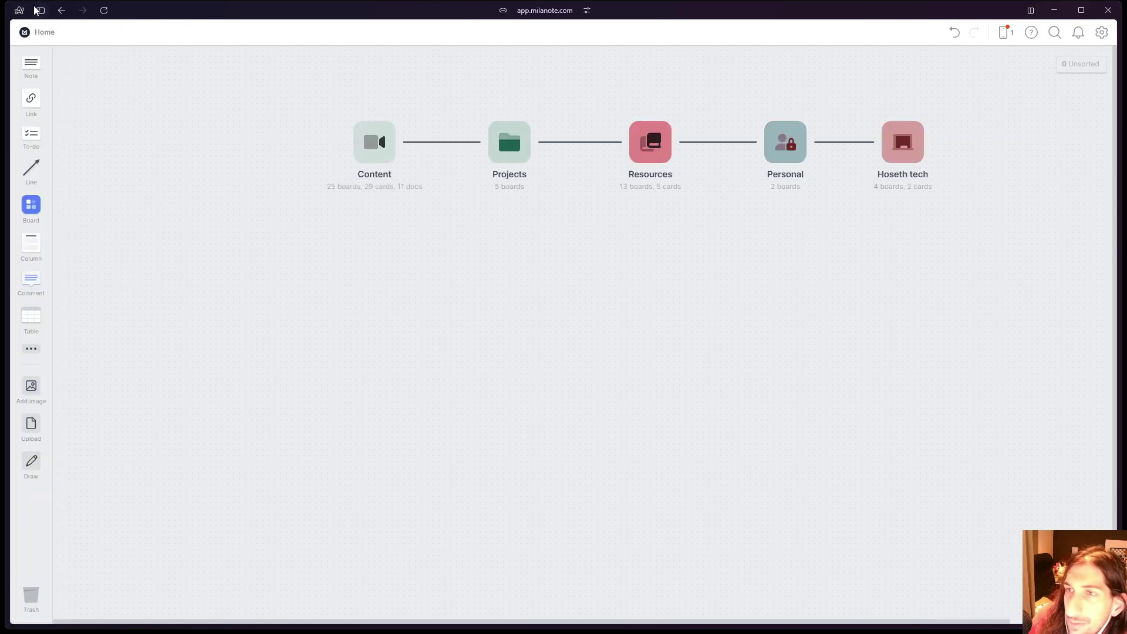
- Bring back the sidebar, showing the Pour medie and Personlige ting folders
{"action": "left_click", "coordinate": [40, 10]}
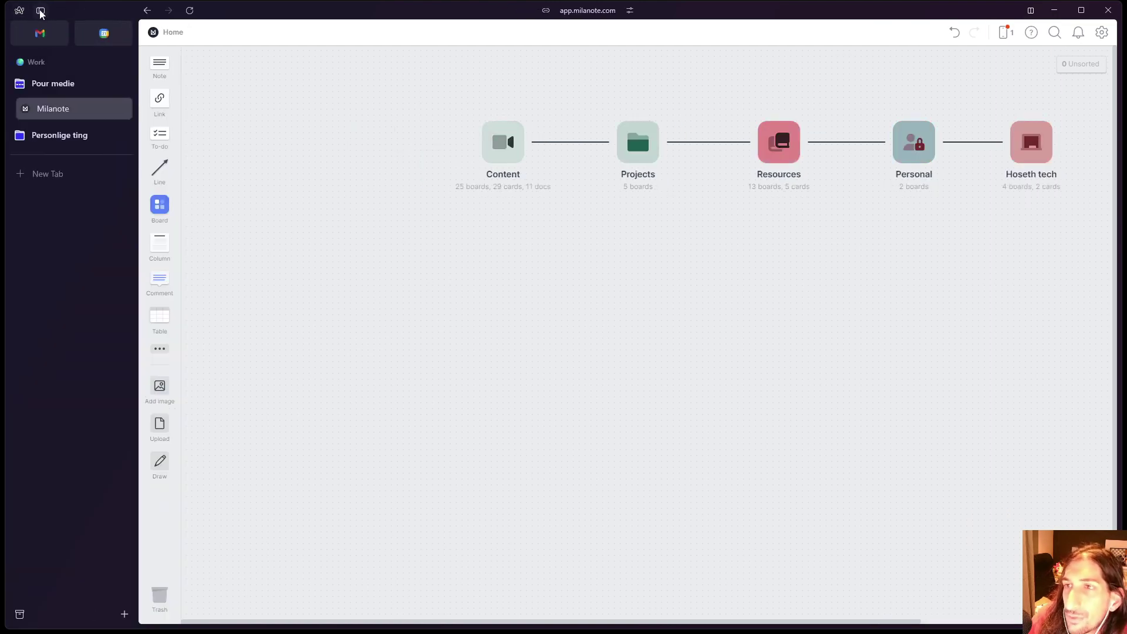
- Expand and collapse the Pour medie and Personlige ting folders, leaving Personlige ting open on its NBA tab
{"action": "left_click", "coordinate": [83, 81]}
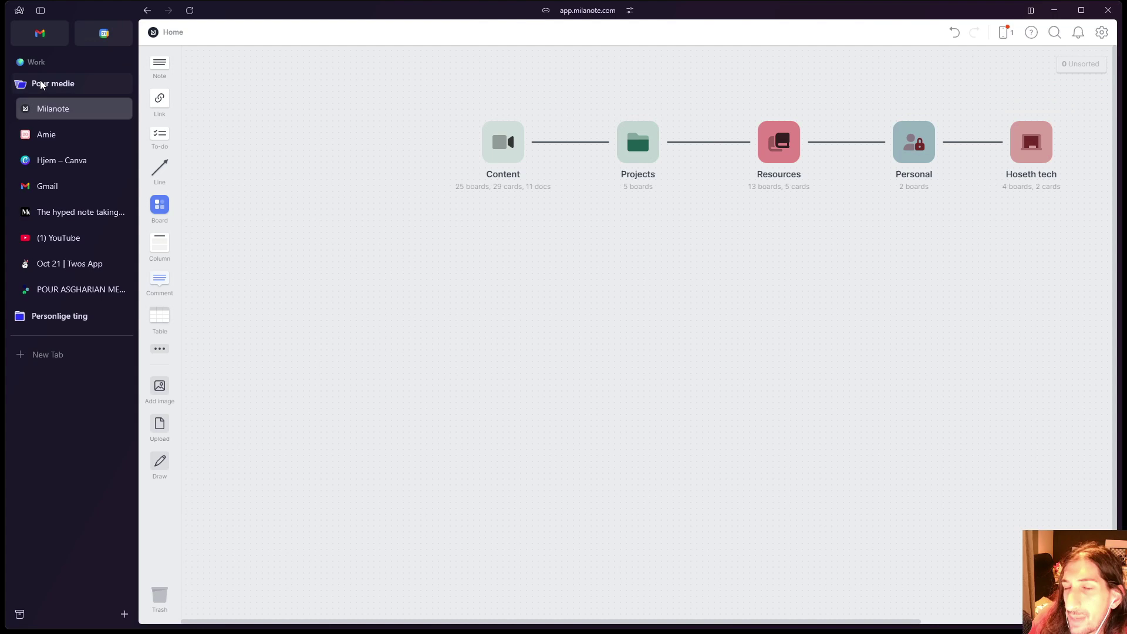
{"action": "left_click", "coordinate": [52, 320]}
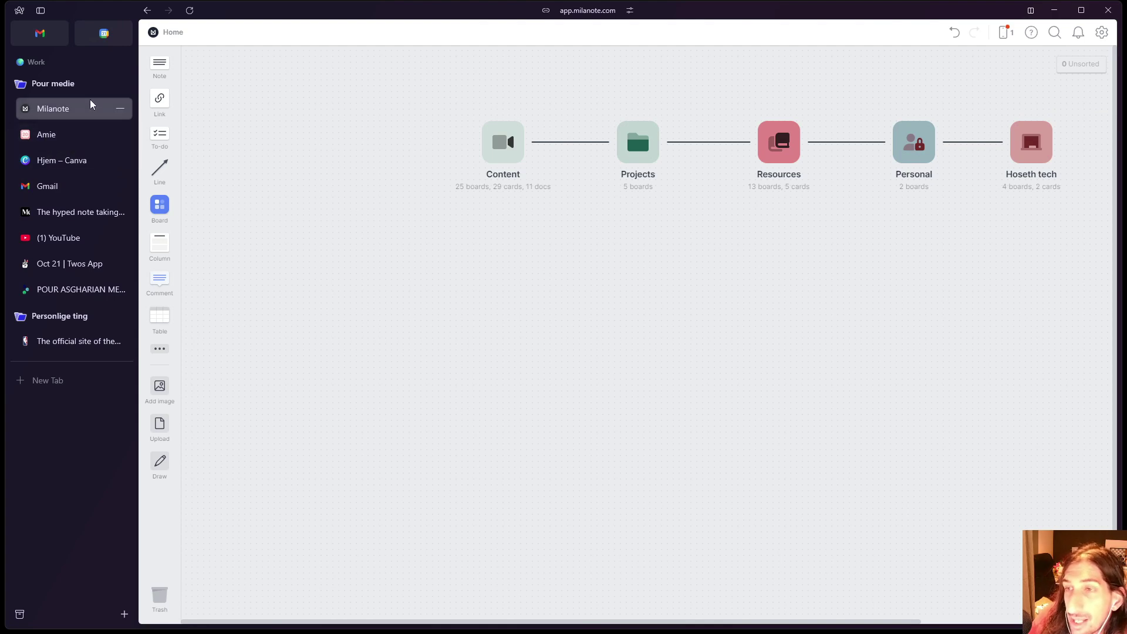
{"action": "left_click", "coordinate": [58, 83]}
{"action": "left_click", "coordinate": [56, 136]}
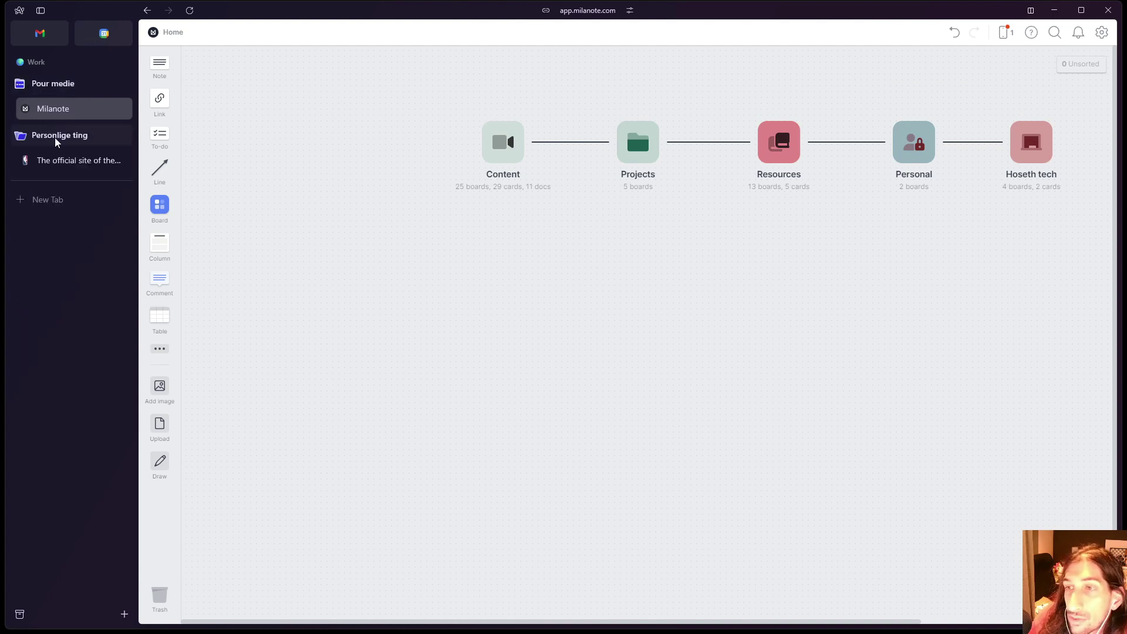
{"action": "left_click", "coordinate": [56, 135]}
{"action": "left_click", "coordinate": [57, 135]}
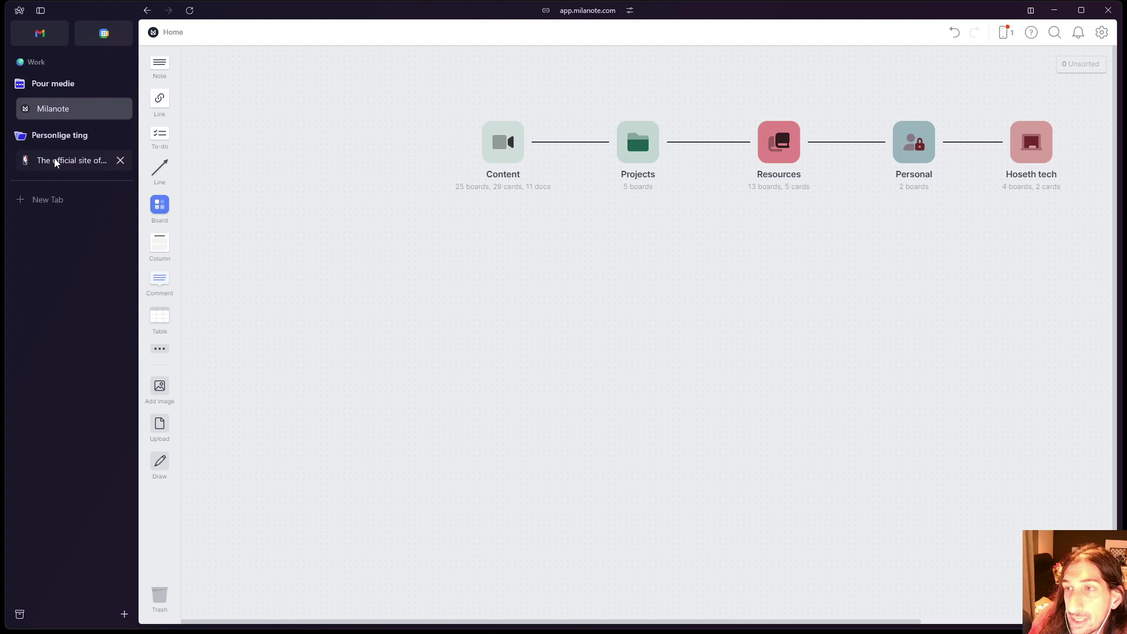
- Re-expand Pour medie and open the 'The hyped note taking apps of 2024' article
{"action": "left_click", "coordinate": [56, 159]}
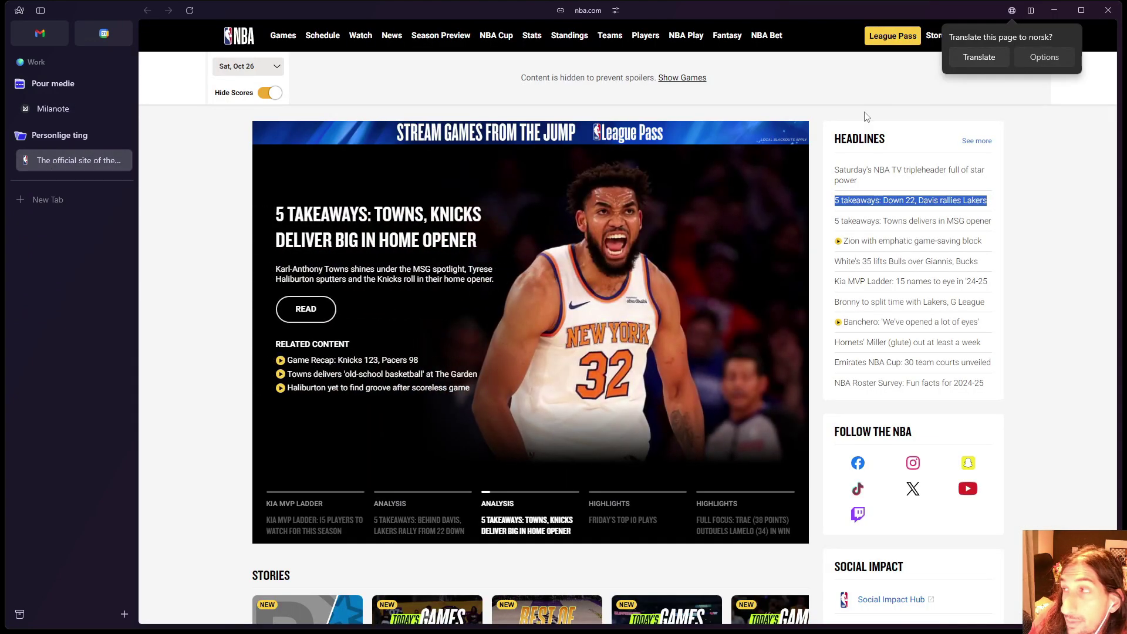
{"action": "mouse_move", "coordinate": [926, 52]}
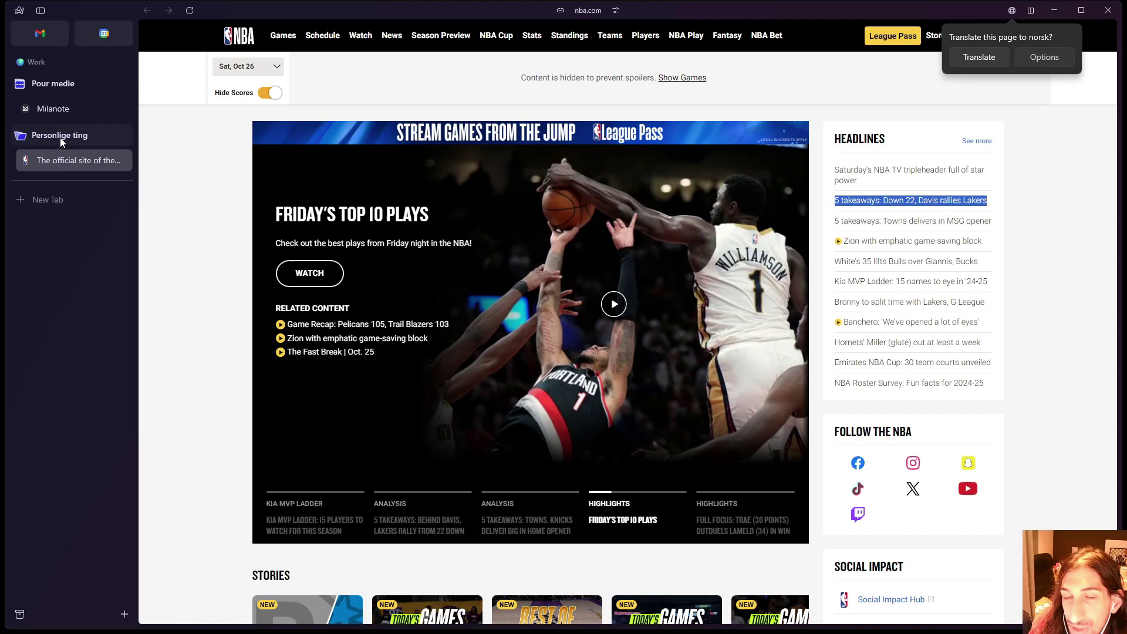
{"action": "left_click", "coordinate": [49, 86]}
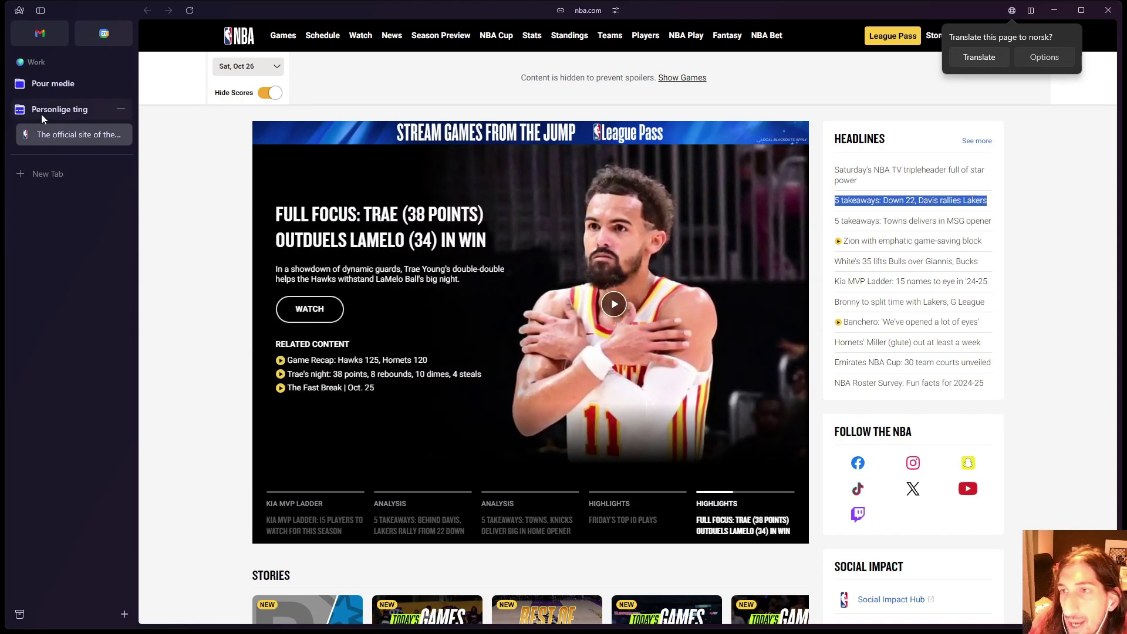
{"action": "left_click", "coordinate": [28, 82]}
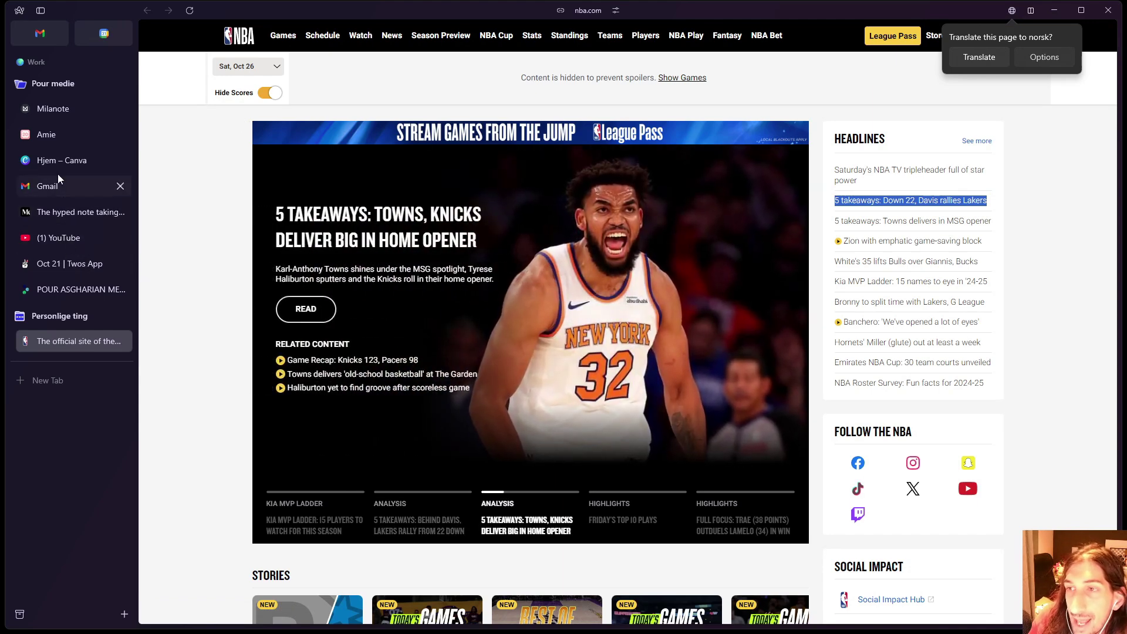
{"action": "left_click", "coordinate": [62, 213]}
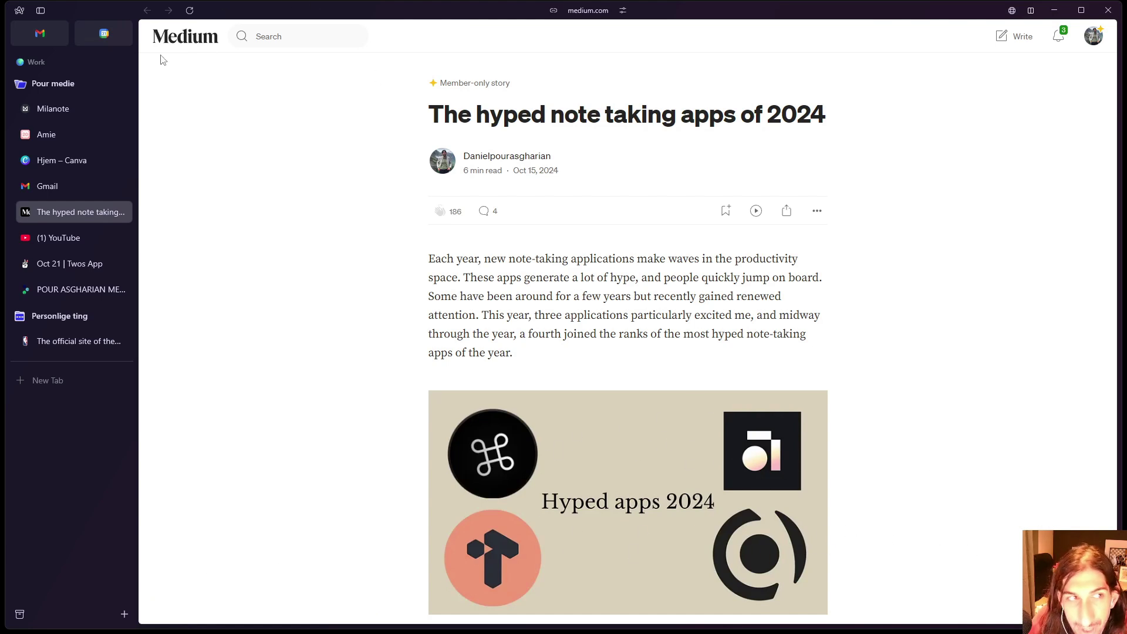
- Go to Medium's 'For you' home feed and open the split-view choices
{"action": "left_click", "coordinate": [182, 38]}
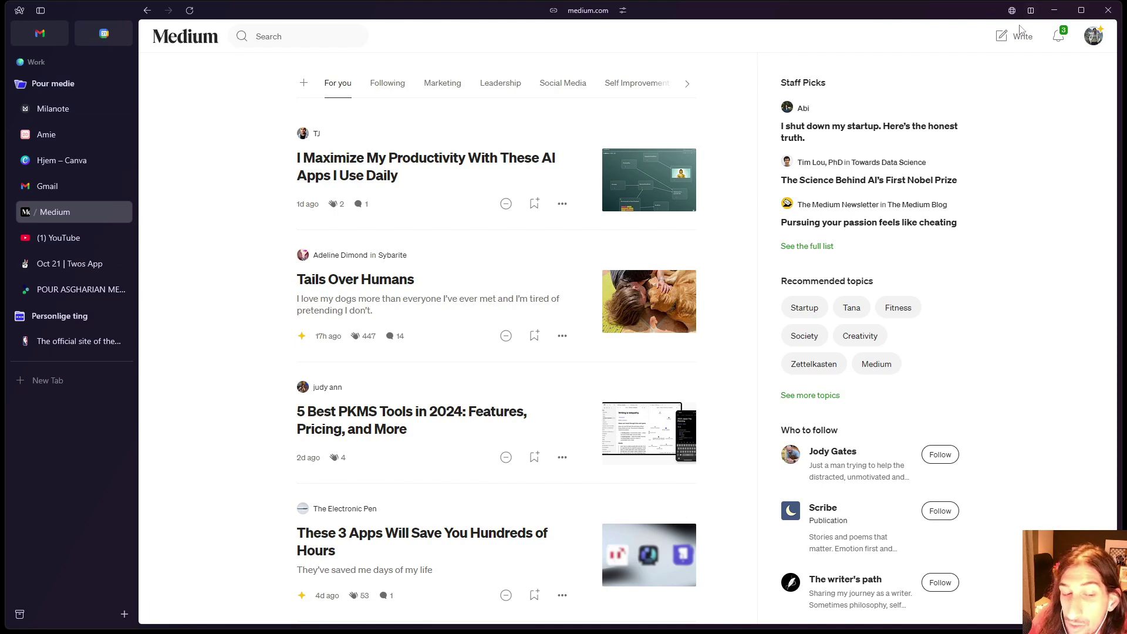
{"action": "left_click", "coordinate": [1033, 13]}
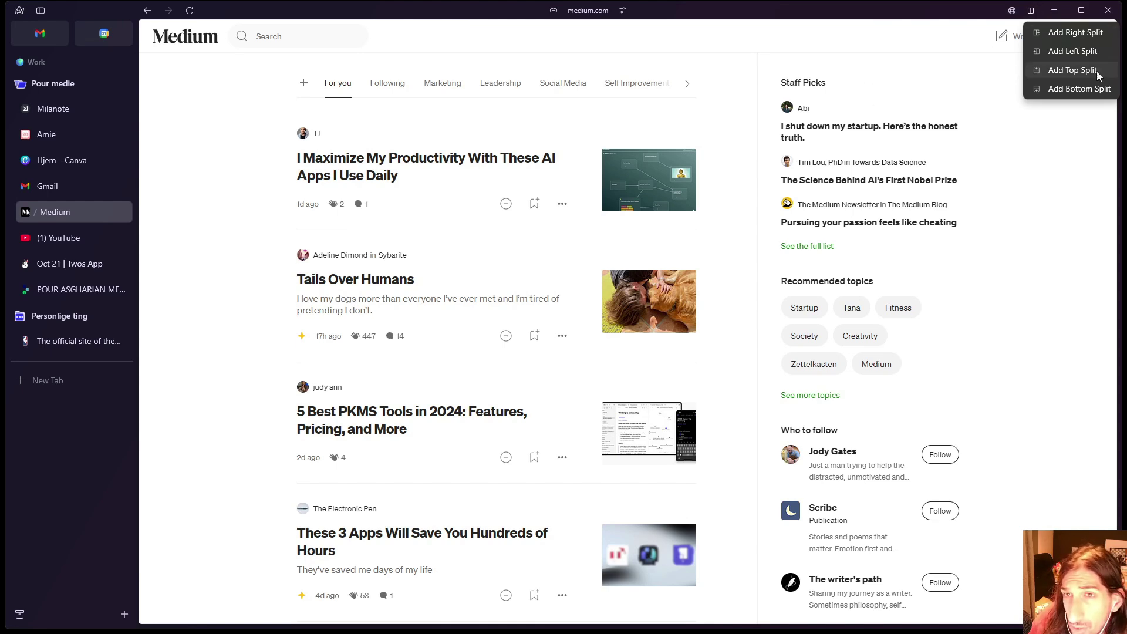
- Open Milanote in a right split beside Medium and convert the split to vertical
{"action": "left_click", "coordinate": [1056, 33]}
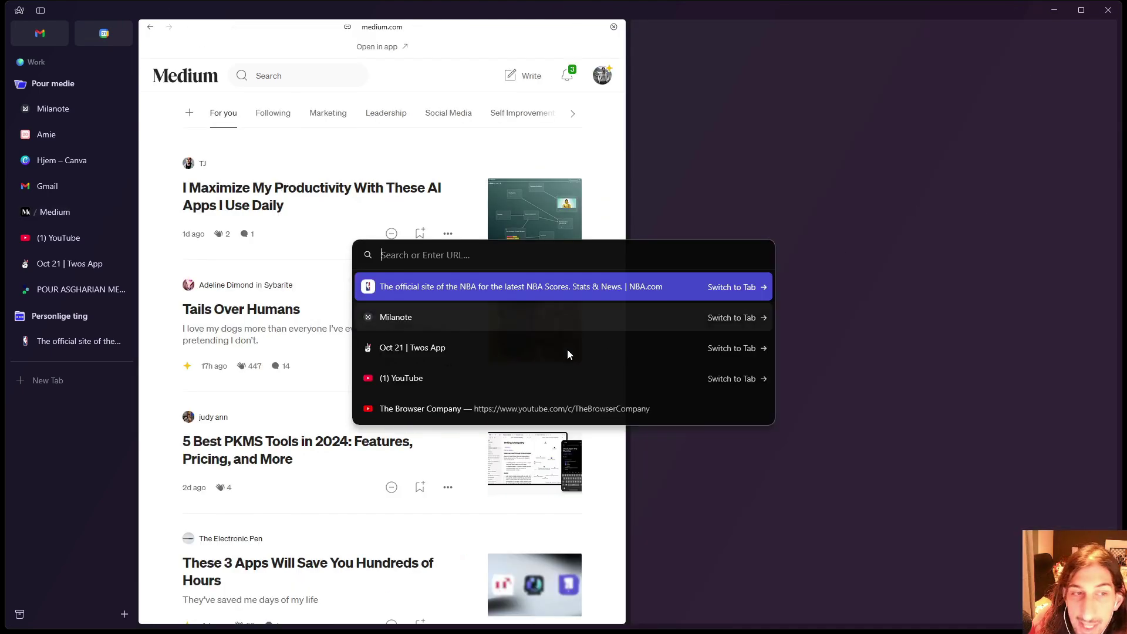
{"action": "left_click", "coordinate": [430, 317]}
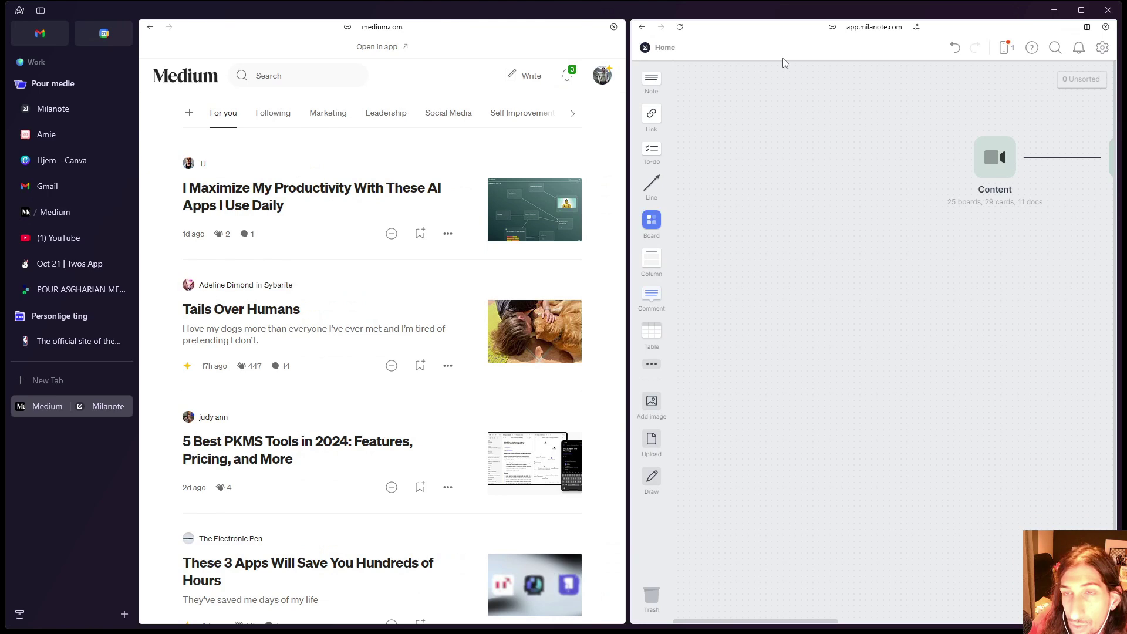
{"action": "left_click", "coordinate": [1088, 28]}
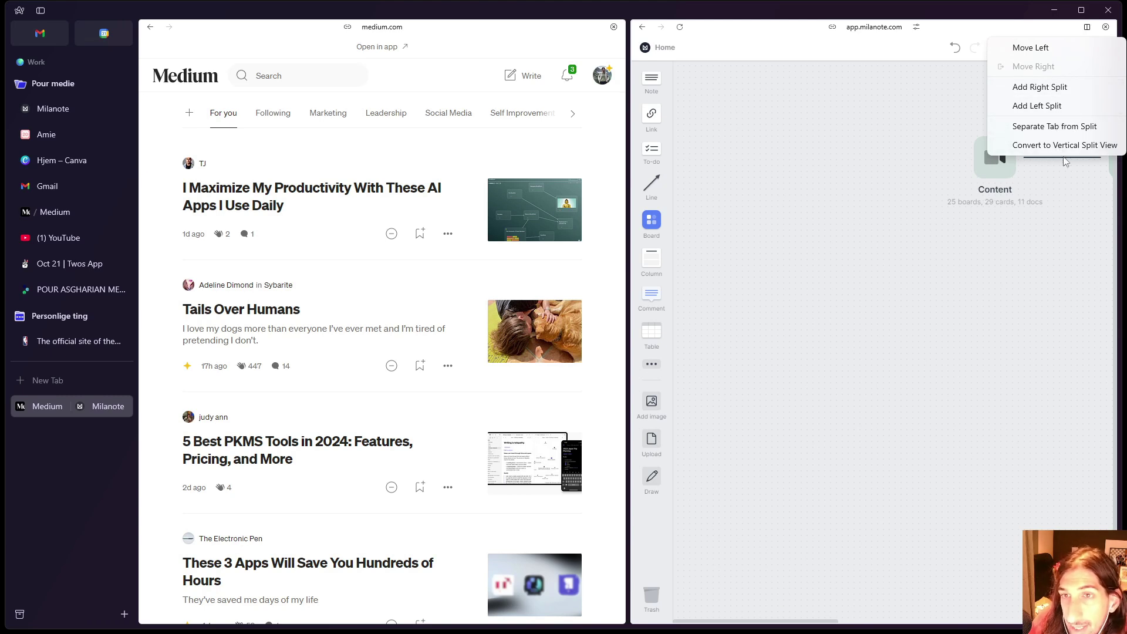
{"action": "left_click", "coordinate": [1065, 146]}
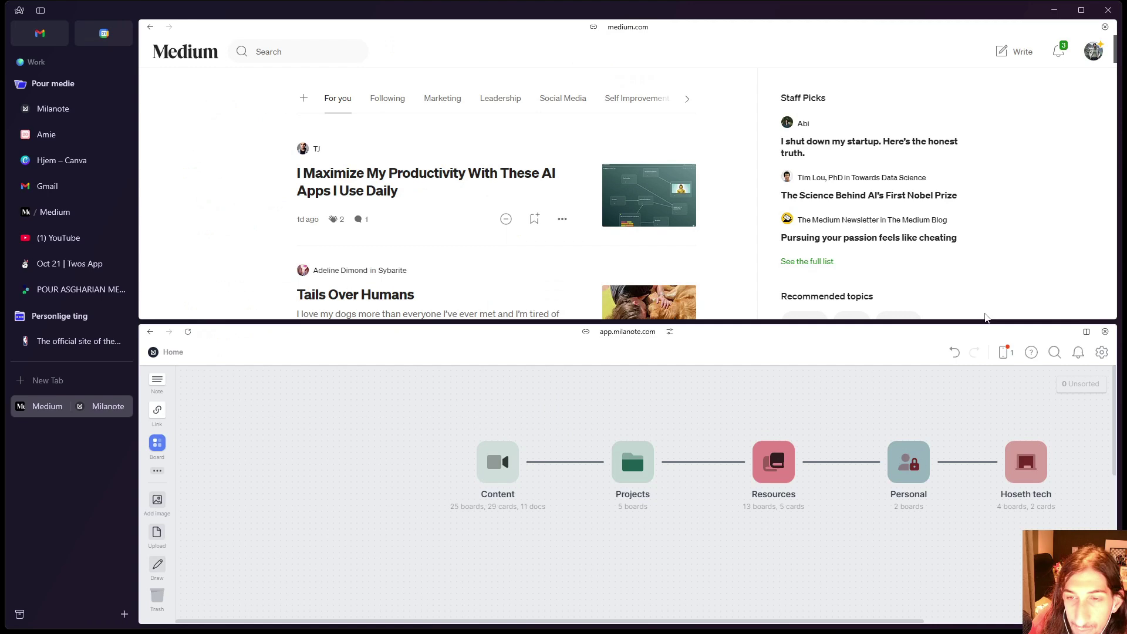
- Convert the split back to horizontal, then close the Milanote pane
{"action": "left_click", "coordinate": [1086, 333]}
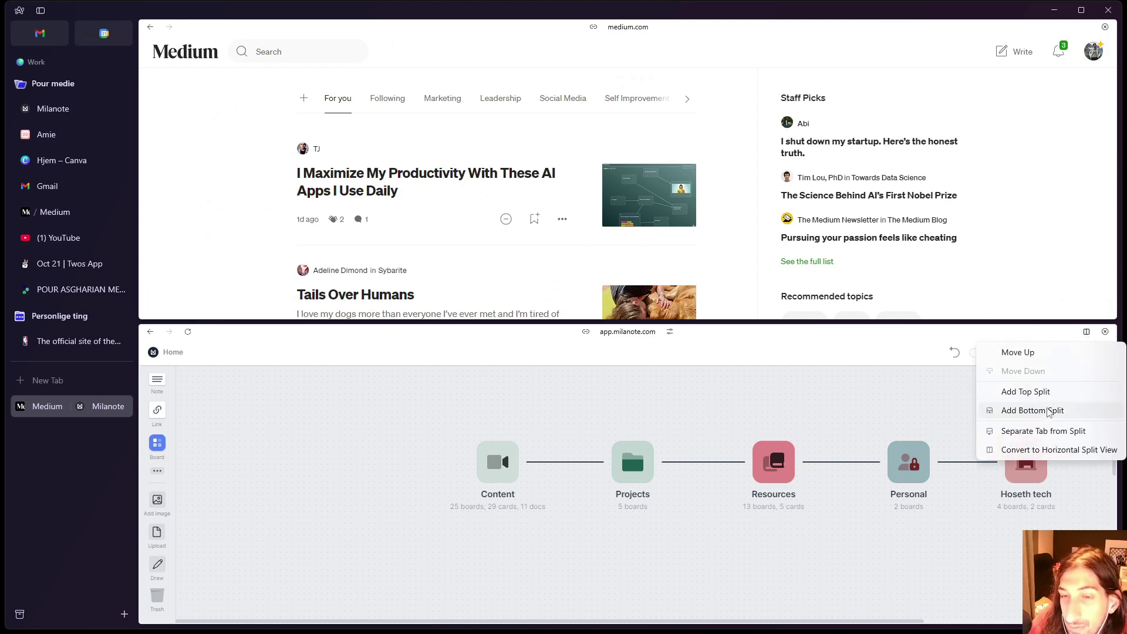
{"action": "left_click", "coordinate": [1060, 451]}
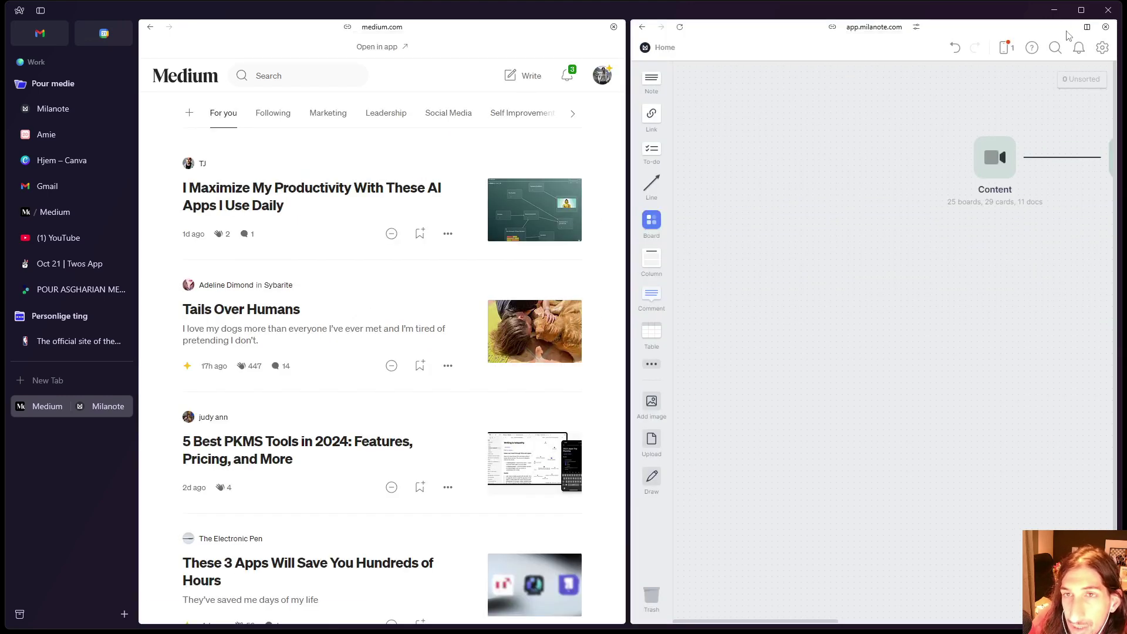
{"action": "left_click", "coordinate": [1106, 27]}
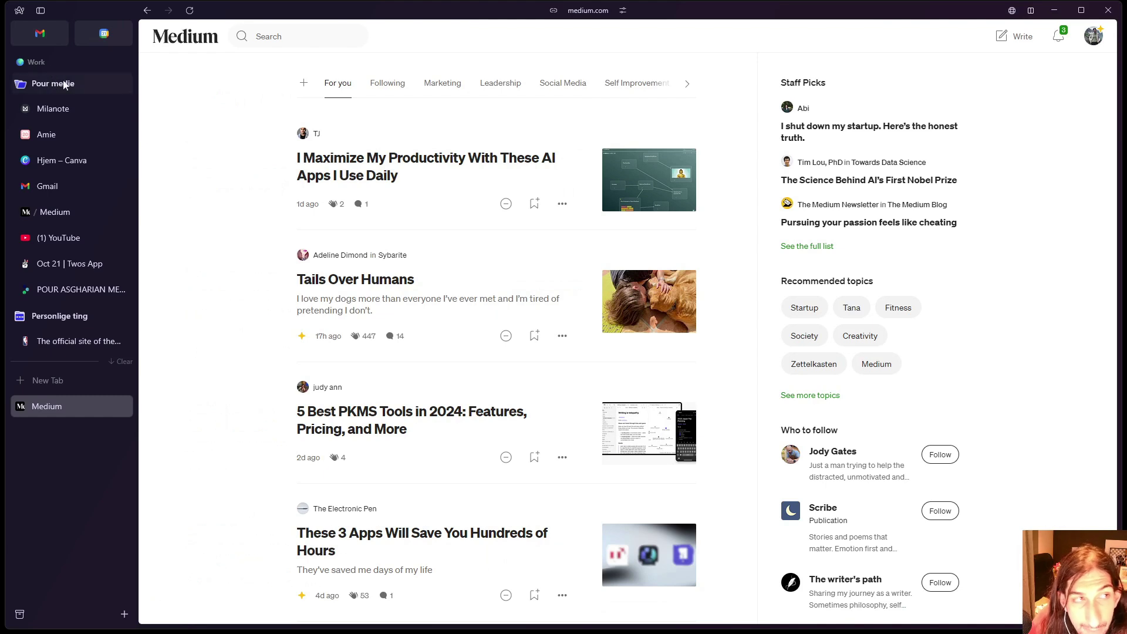
- Check the pinned Gmail tab's menu, close the Medium tab, and open Milanote from Pour medie
{"action": "right_click", "coordinate": [46, 33]}
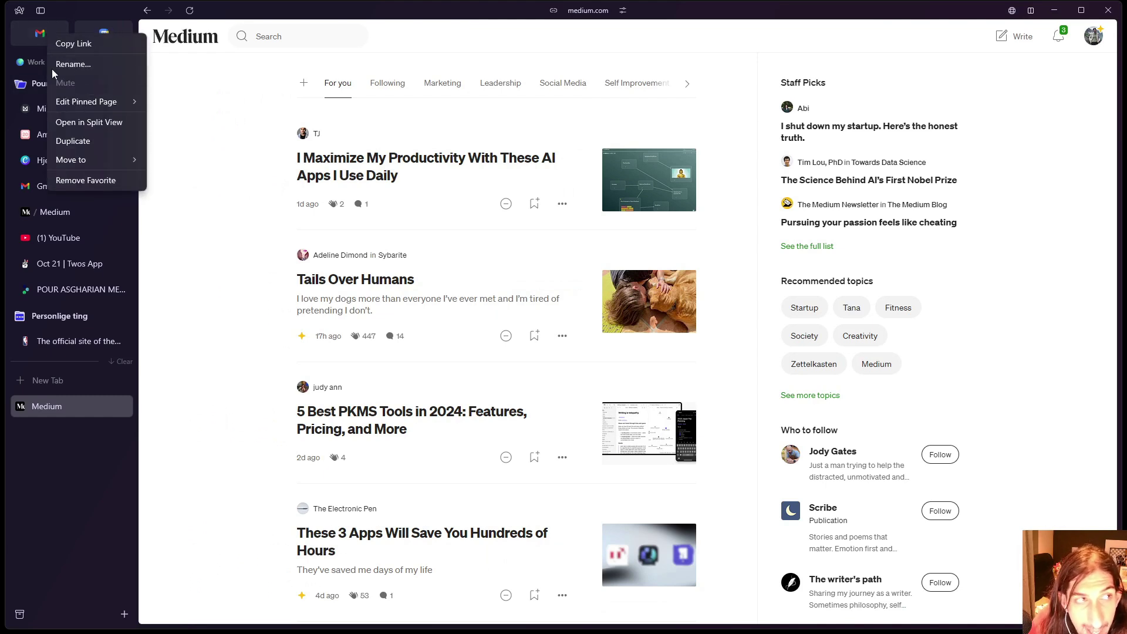
{"action": "left_click", "coordinate": [46, 23]}
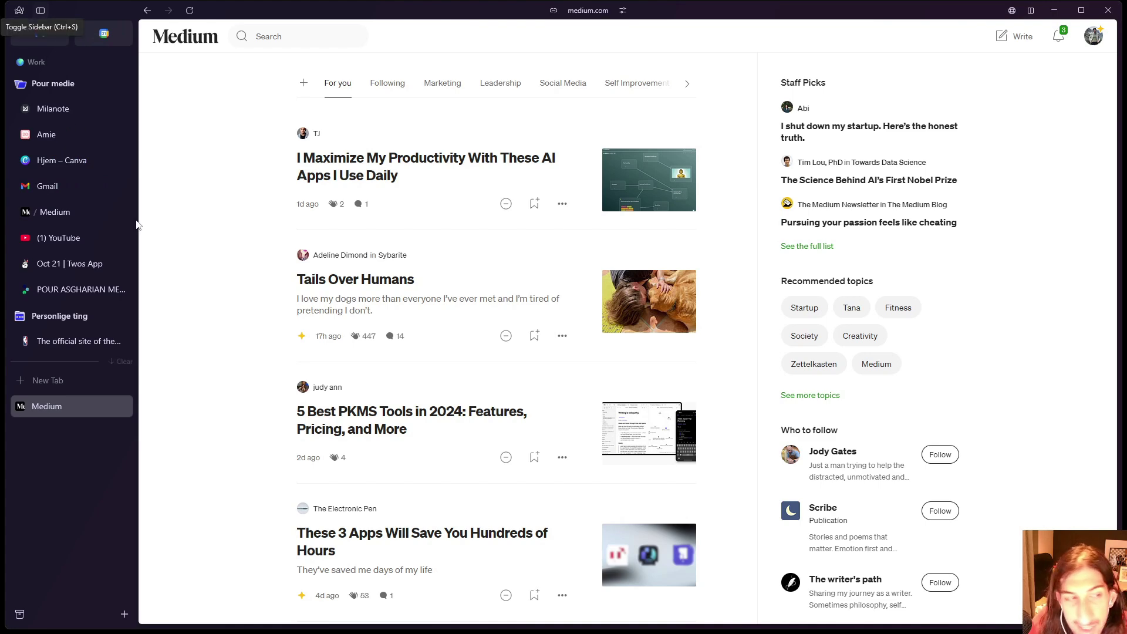
{"action": "left_click", "coordinate": [121, 407]}
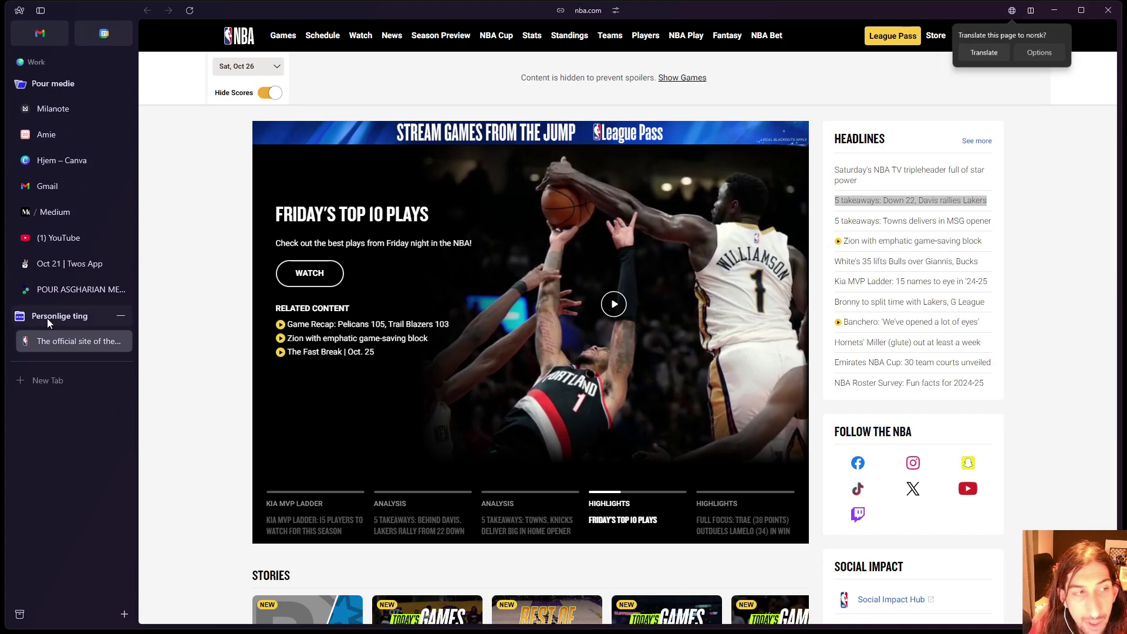
{"action": "left_click", "coordinate": [68, 83]}
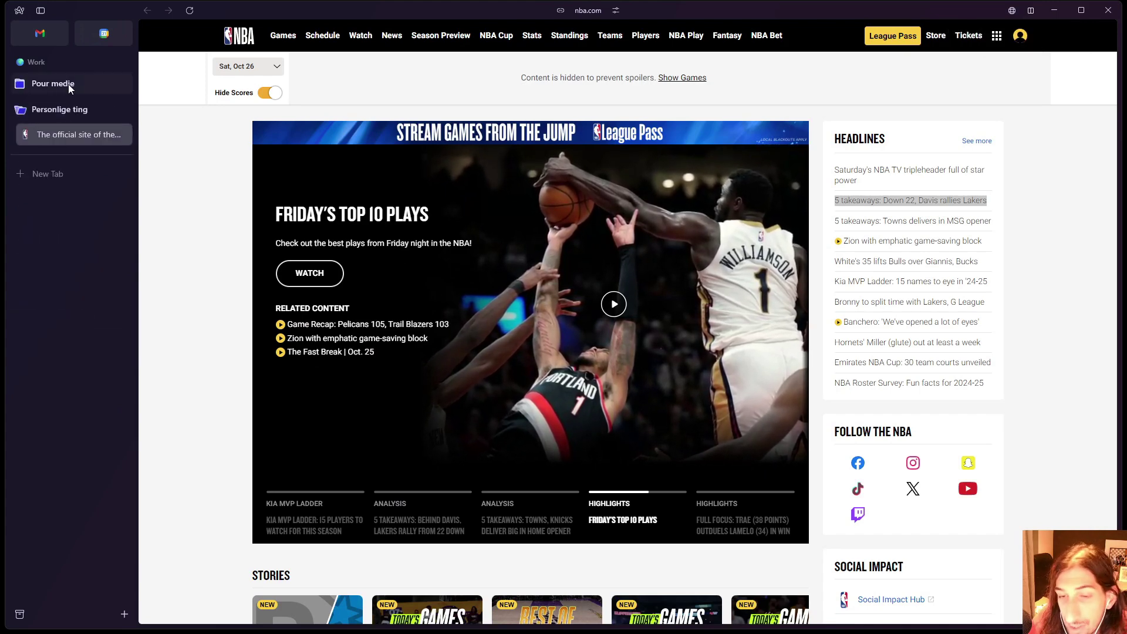
{"action": "left_click", "coordinate": [68, 83]}
{"action": "left_click", "coordinate": [65, 111]}
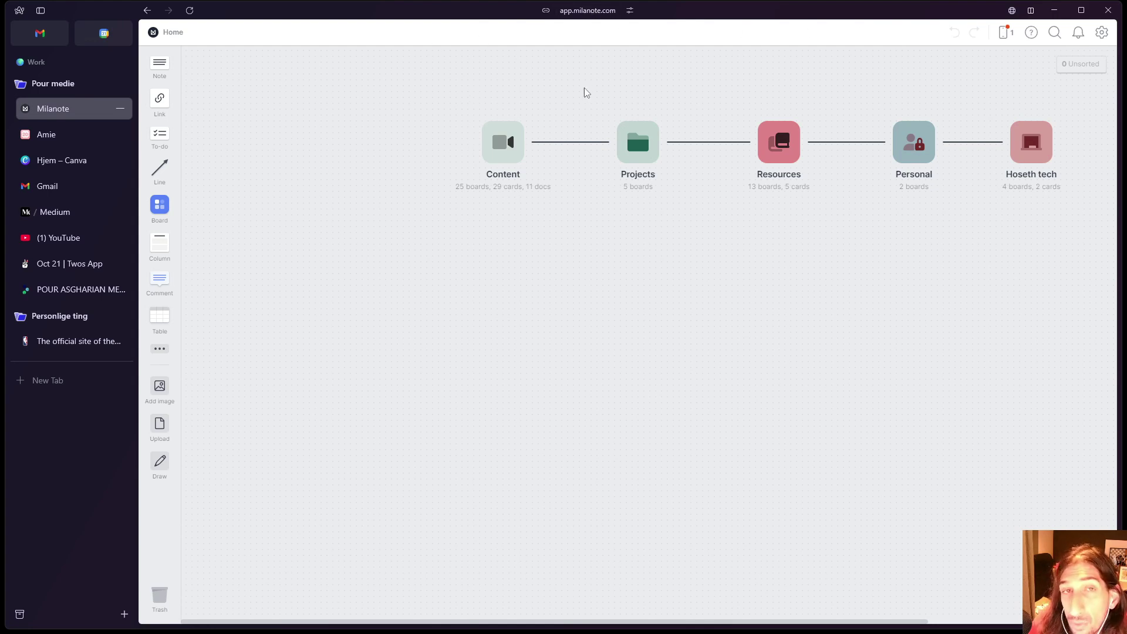
{"action": "left_click", "coordinate": [1031, 10]}
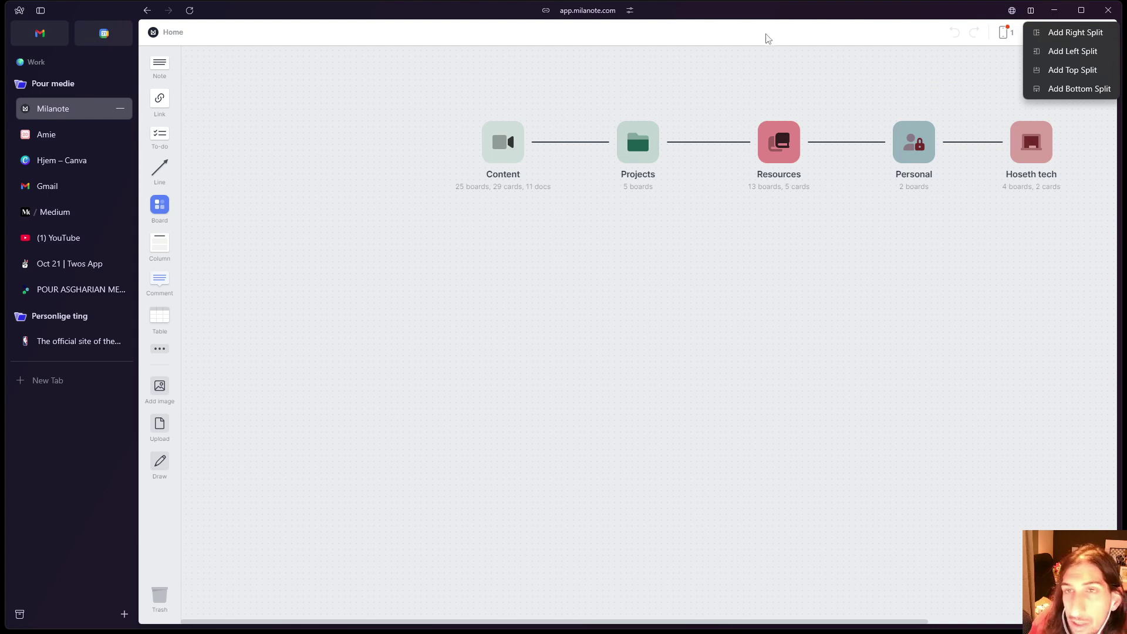
{"action": "left_click", "coordinate": [621, 85]}
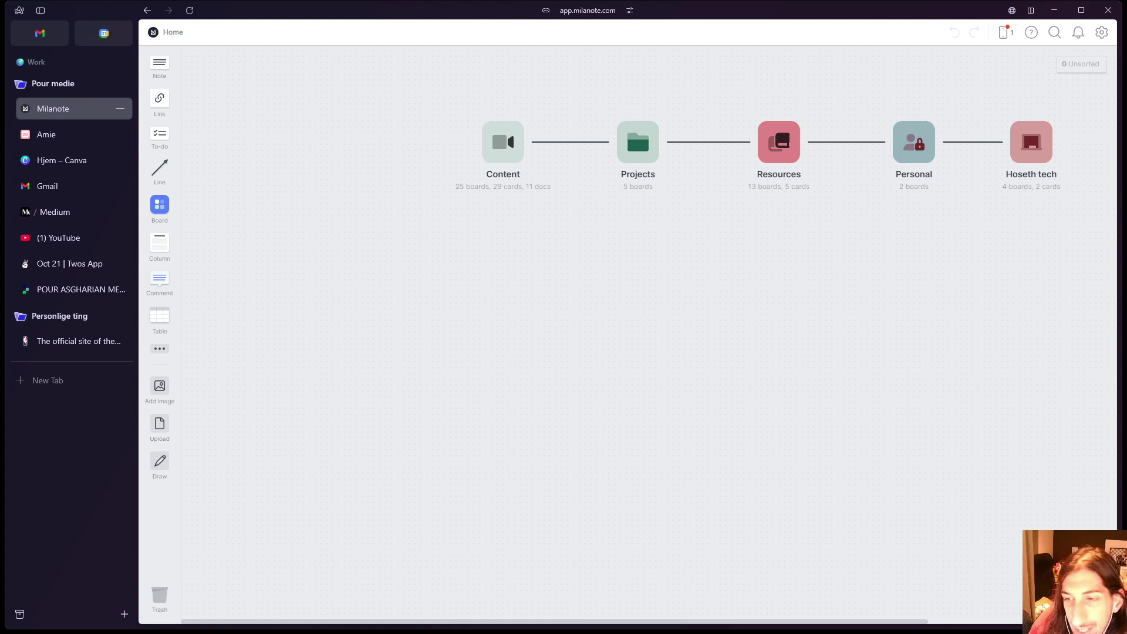
{"action": "left_click", "coordinate": [124, 615]}
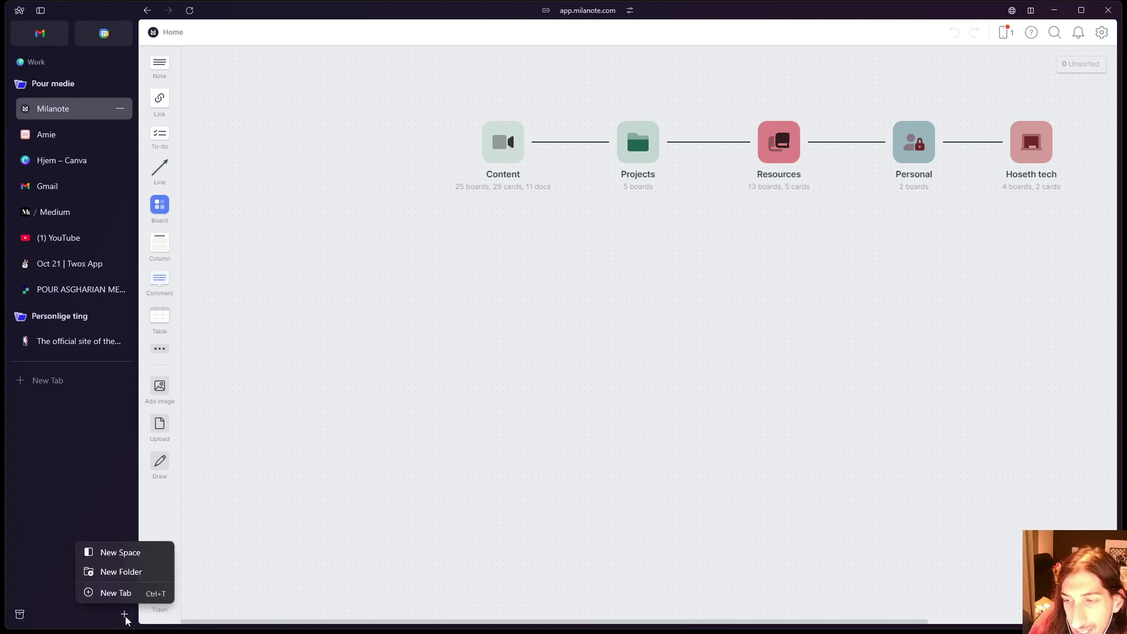
{"action": "left_click", "coordinate": [45, 492]}
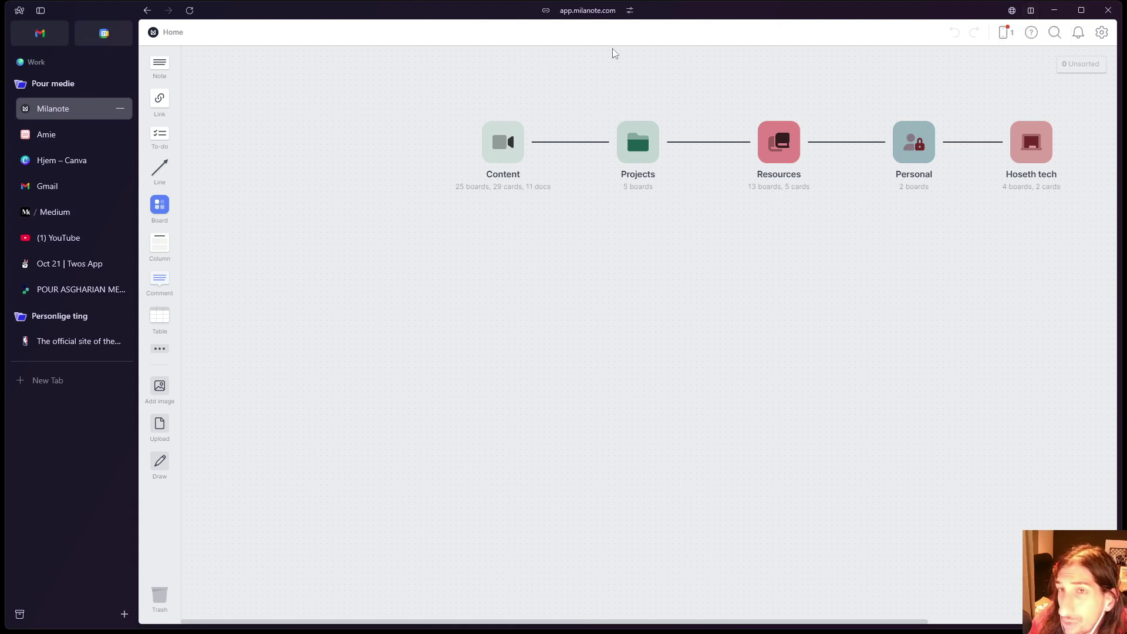
- Open the Add Split menu over Milanote, offering right, left, top or bottom splits
{"action": "left_click", "coordinate": [1031, 11]}
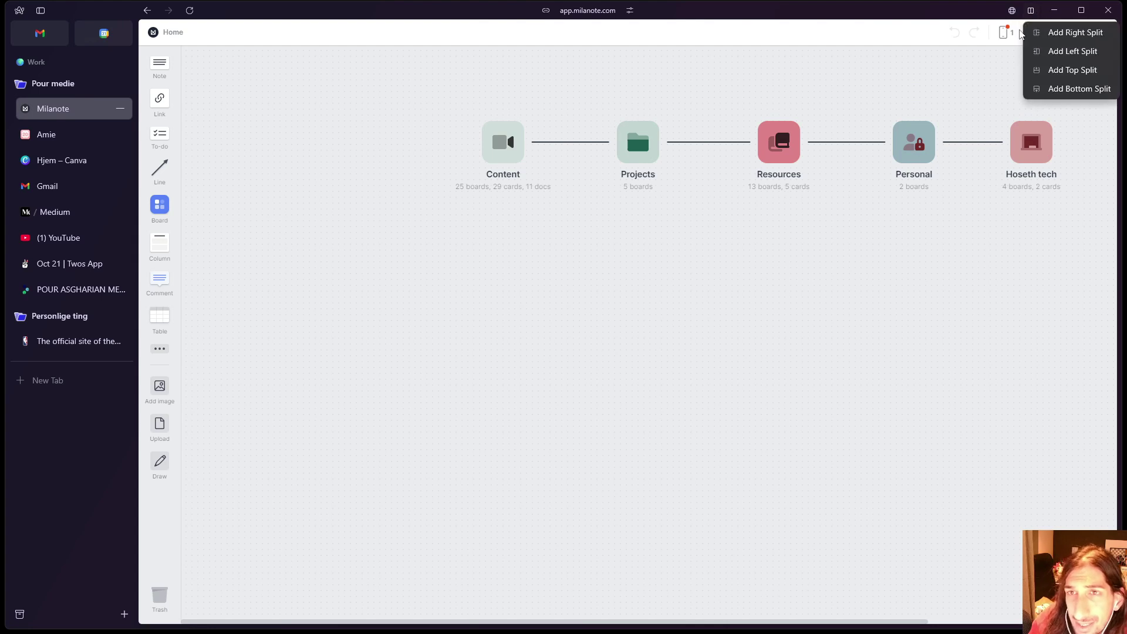